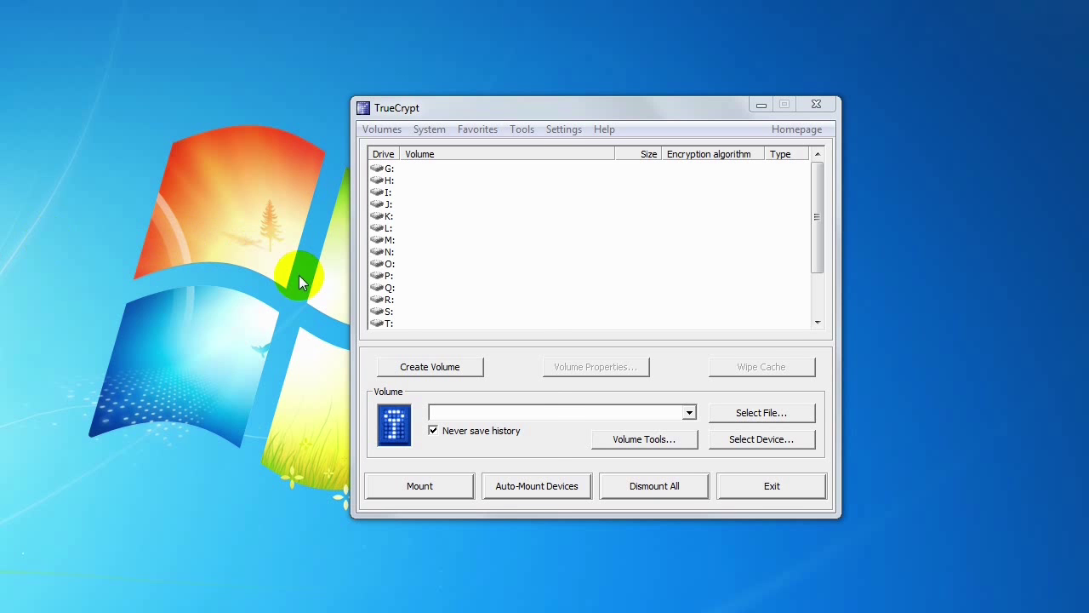
- Start a new standard TrueCrypt file container and open the file location chooser
click(423, 366)
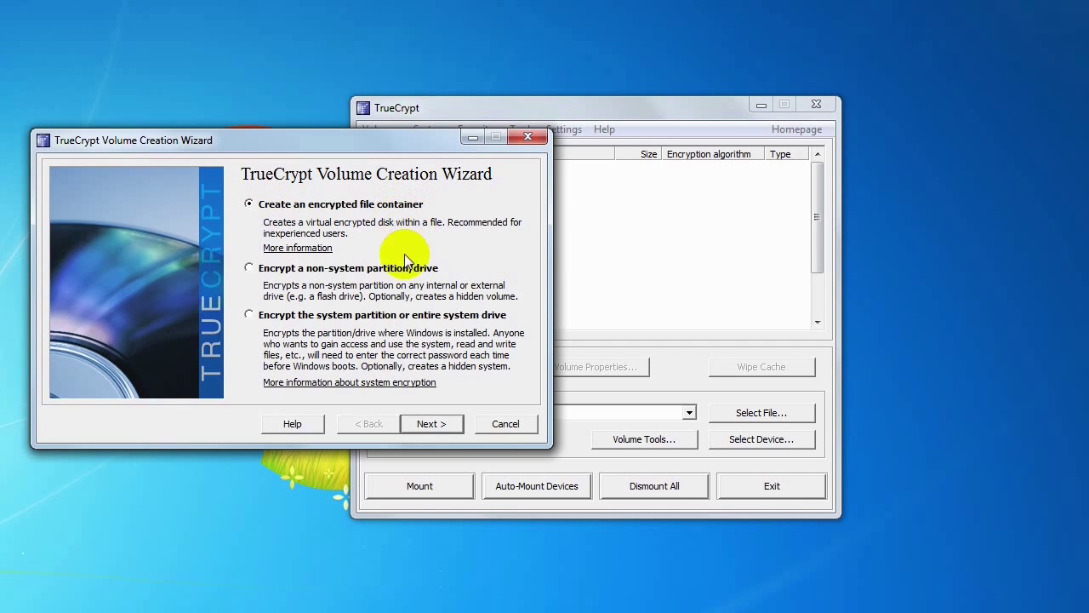
click(434, 423)
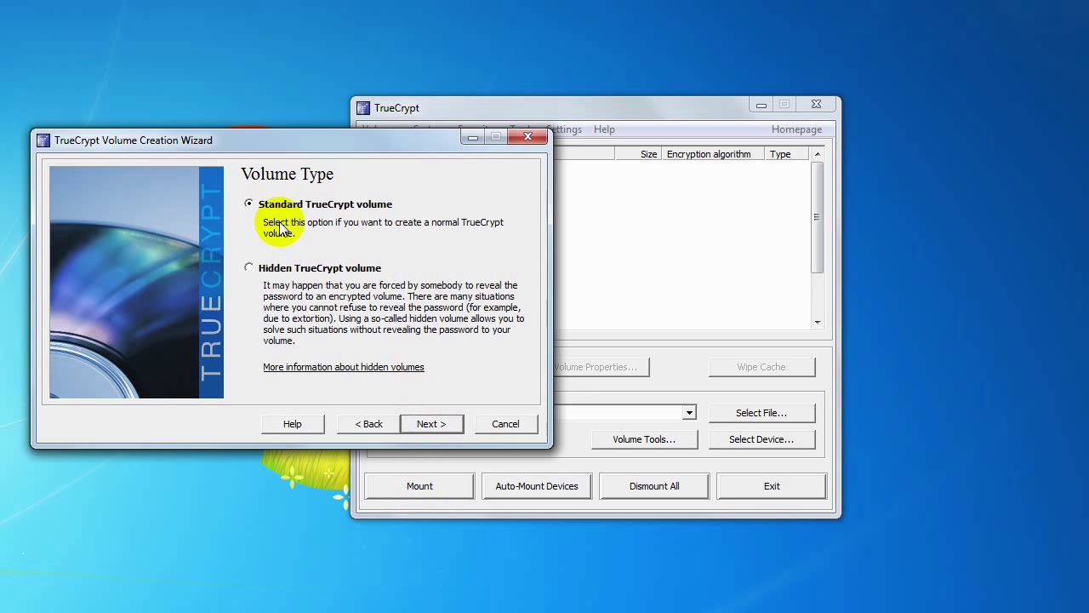
click(417, 424)
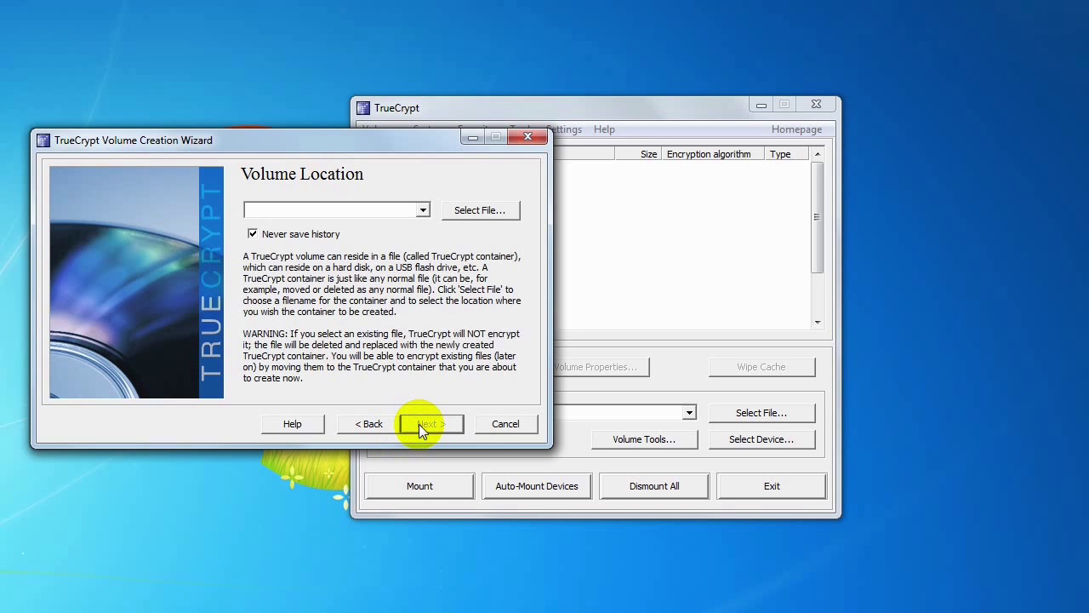
click(467, 212)
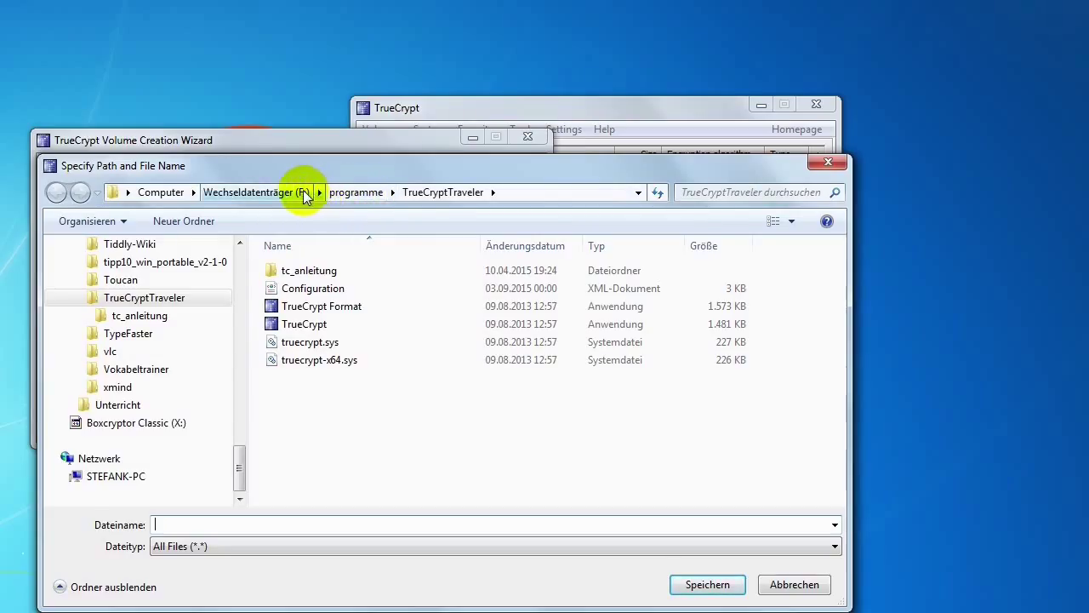
- Save the container as 'Verschlüsselt' in F:\Meine Daten\TrueCrypt Test and continue
click(300, 192)
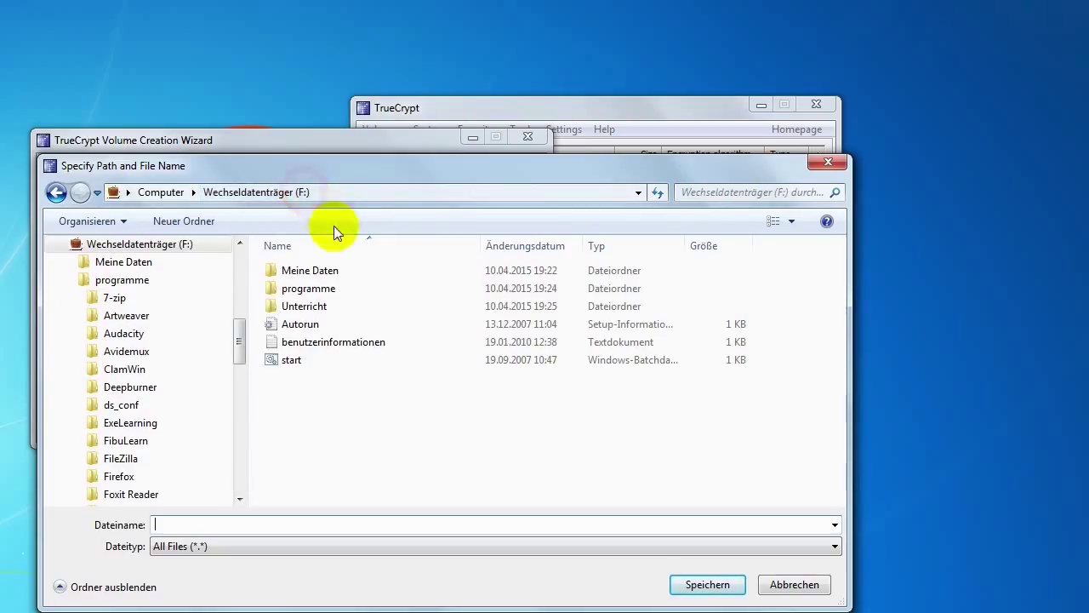
double_click(304, 274)
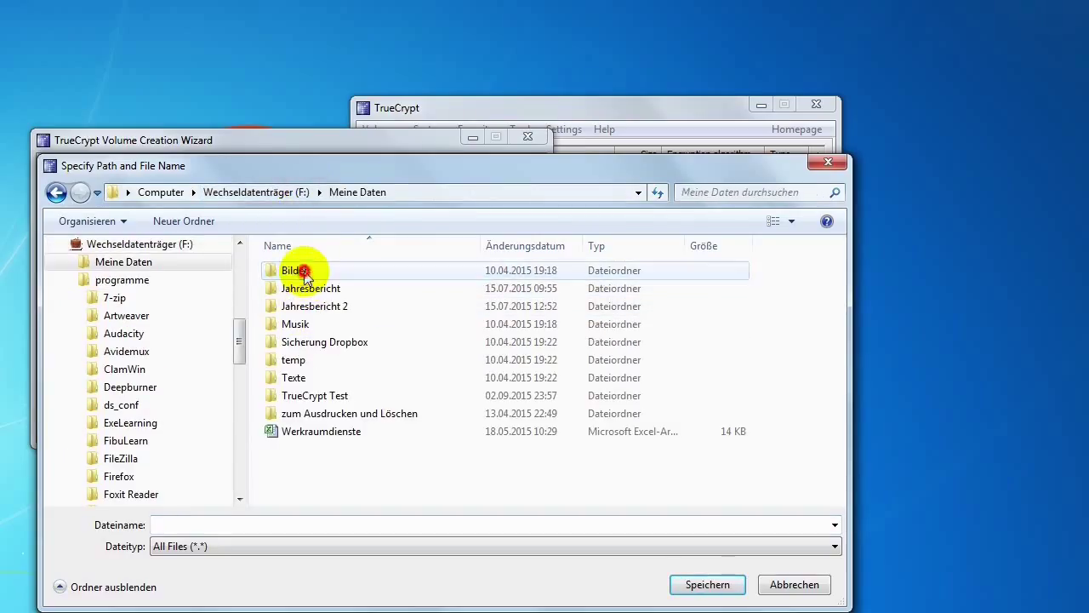
click(330, 398)
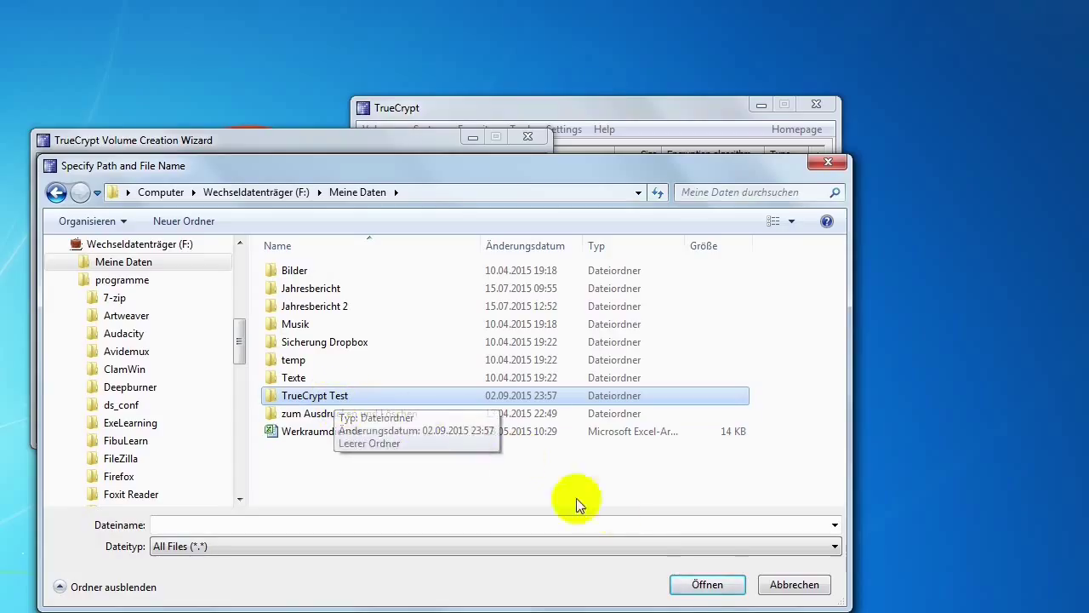
click(700, 586)
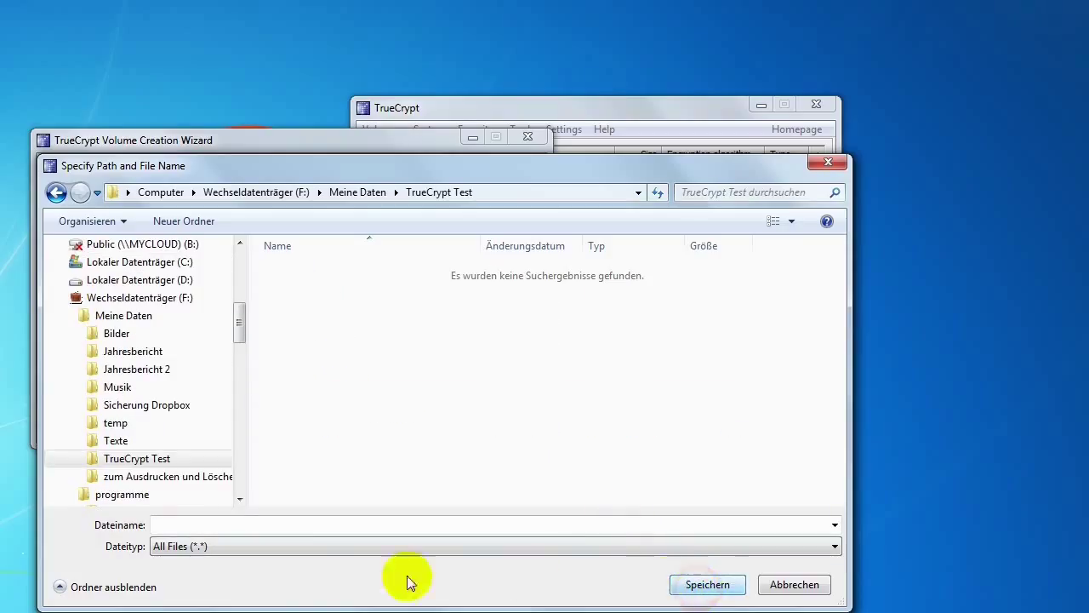
click(238, 519)
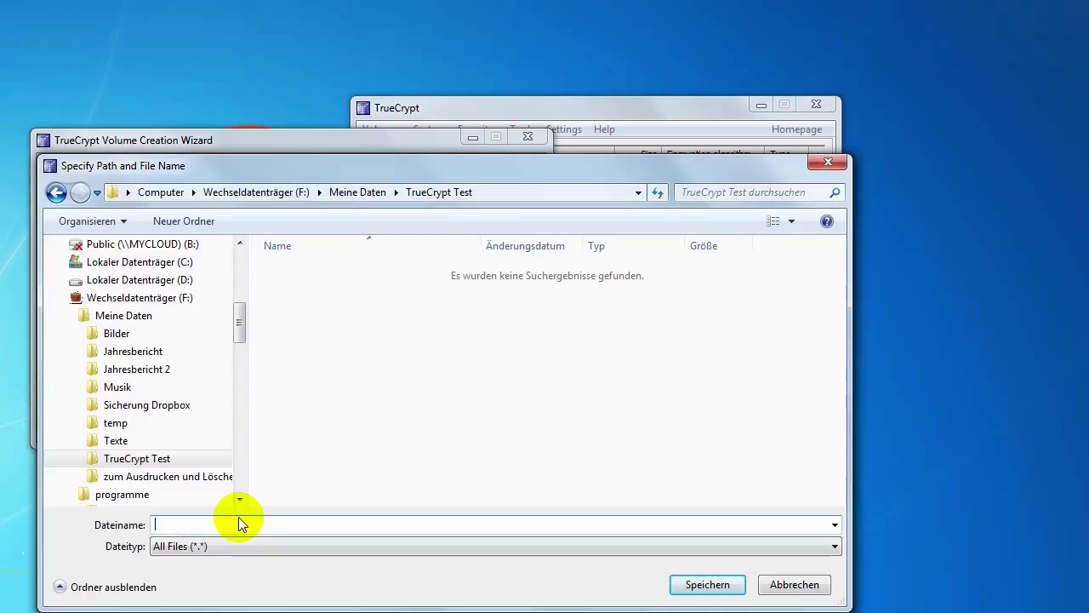
text(Versch)
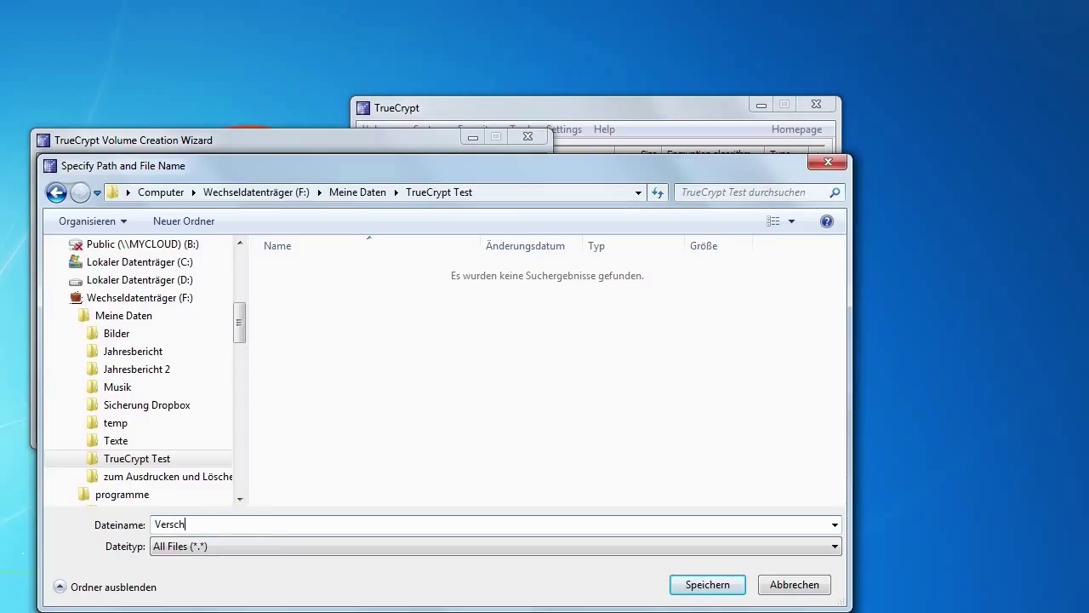
text(lüsselt)
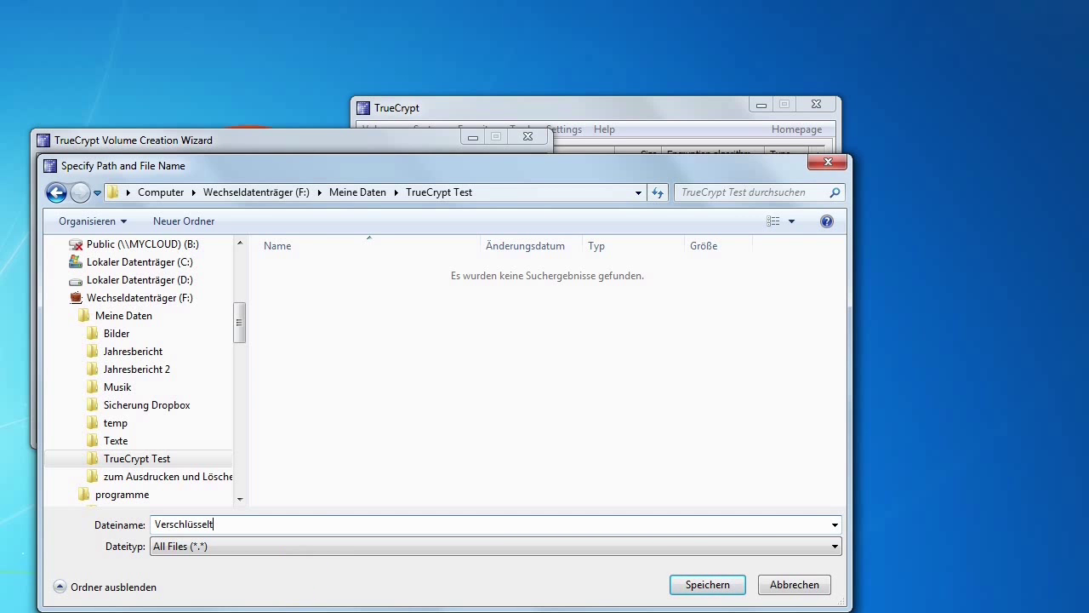
click(701, 587)
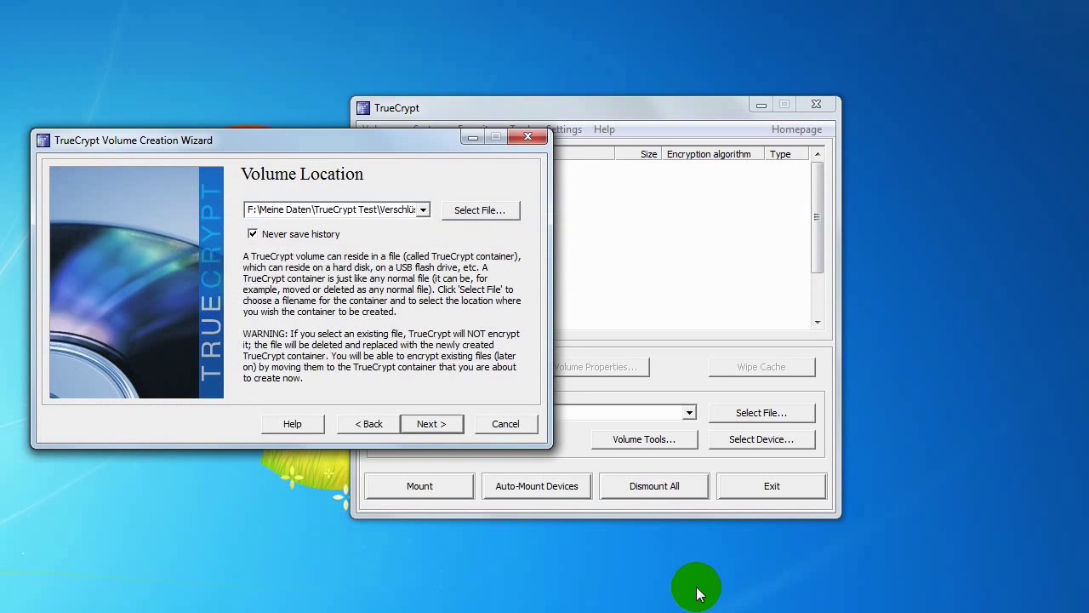
click(443, 424)
- Keep the default encryption and set the container size to 300 MB
click(449, 423)
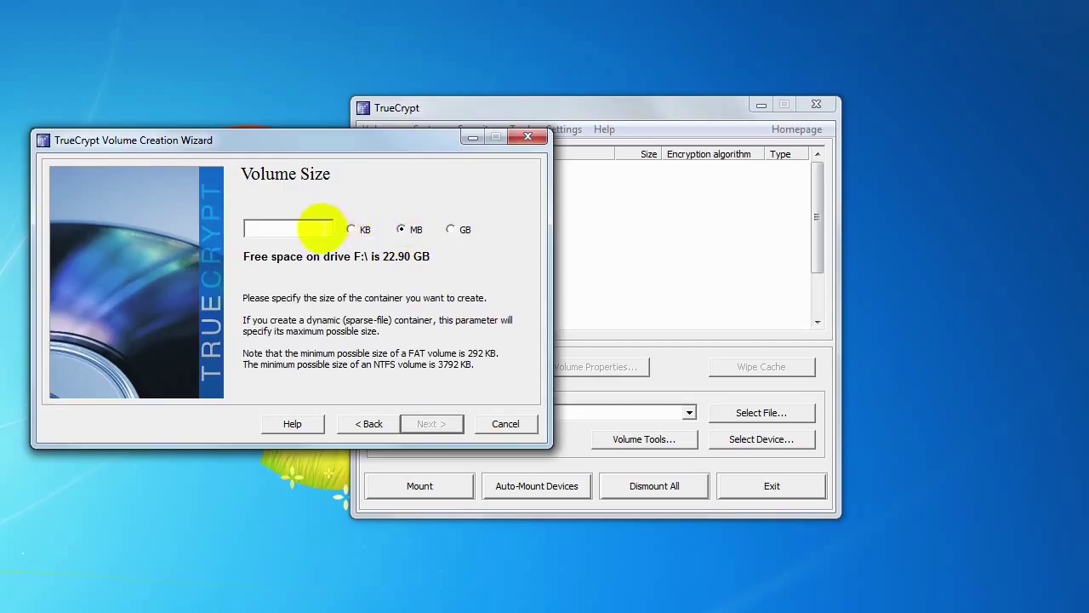
click(315, 229)
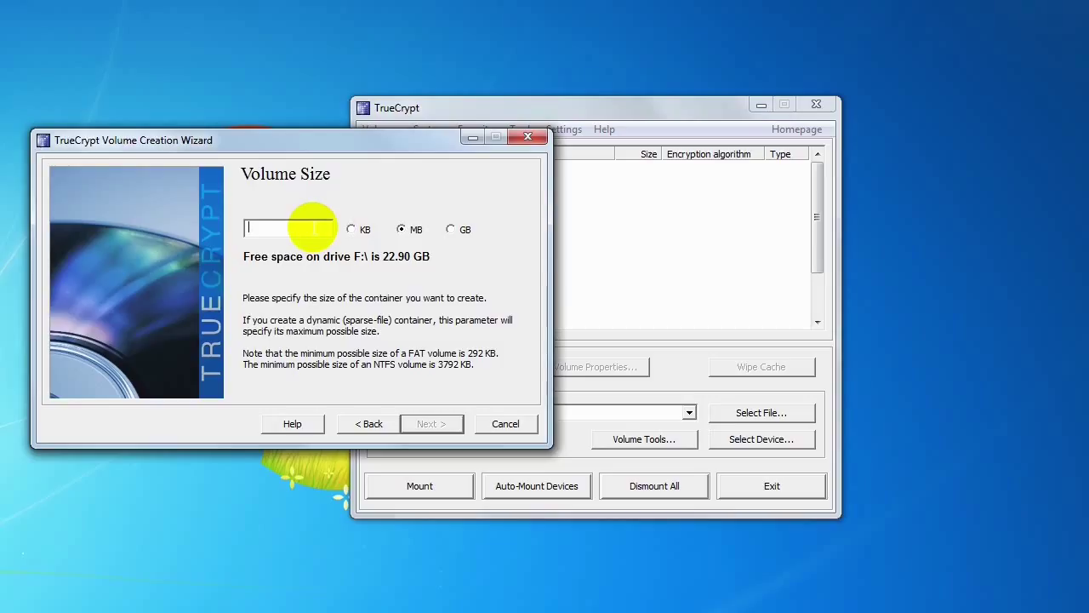
text(300)
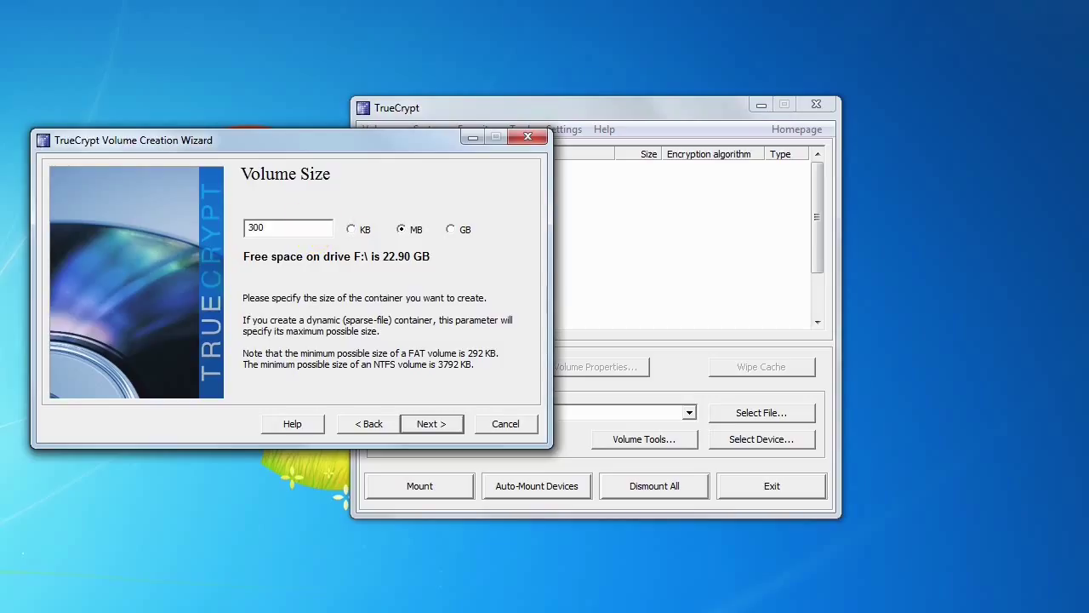
click(445, 423)
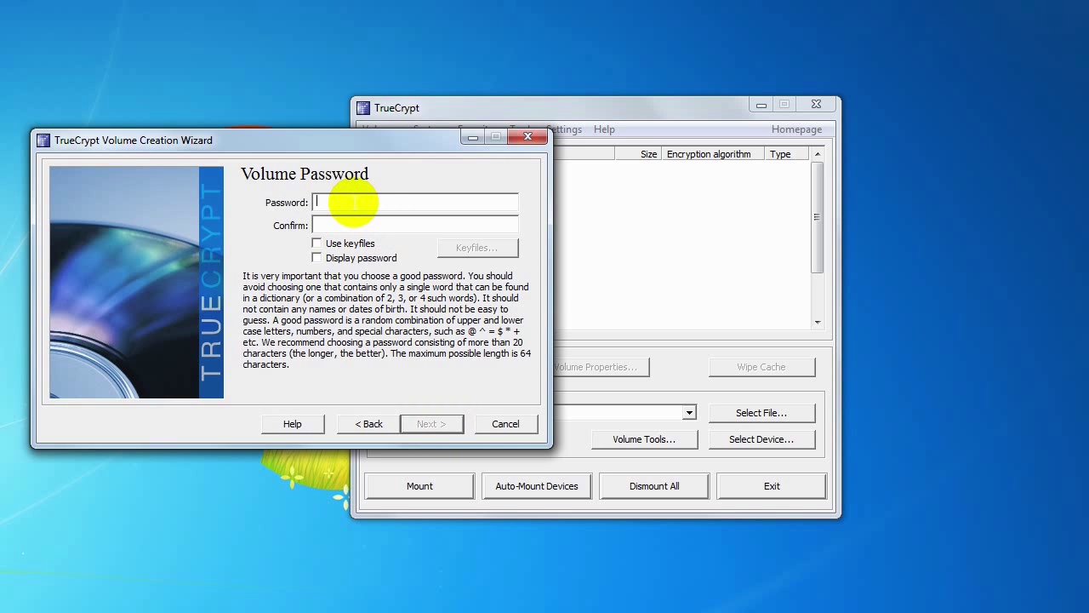
- Enter and confirm the volume password, accepting the short-password warning
text(p)
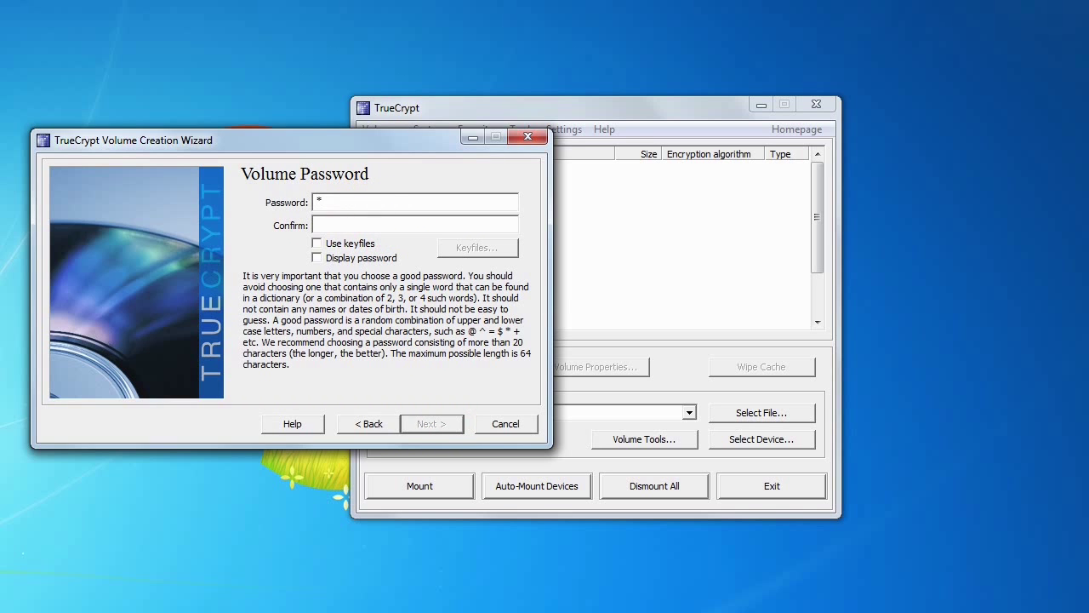
text(asswopasswo)
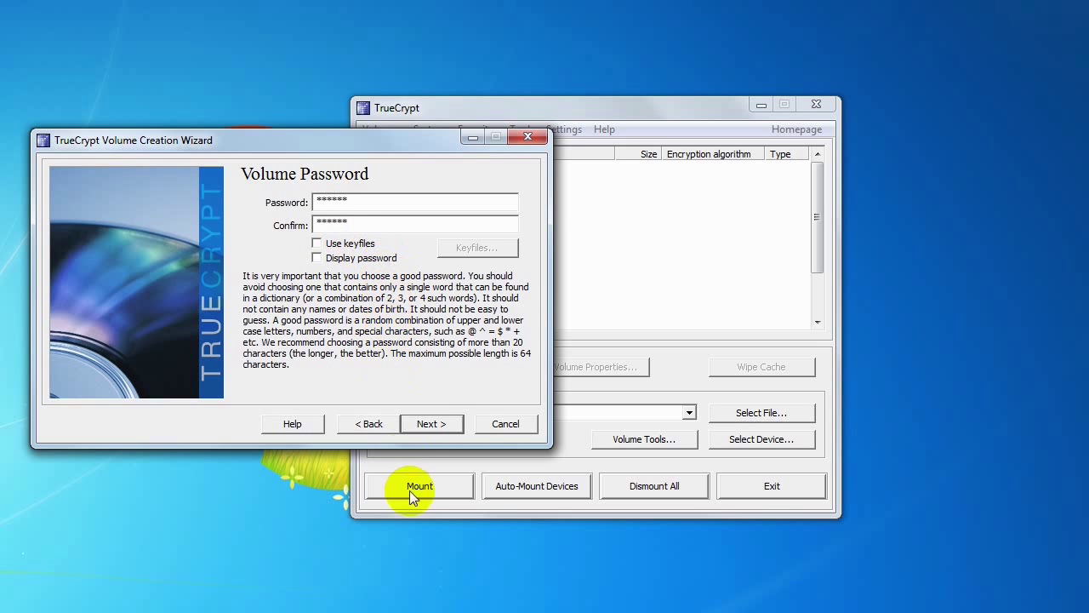
click(434, 424)
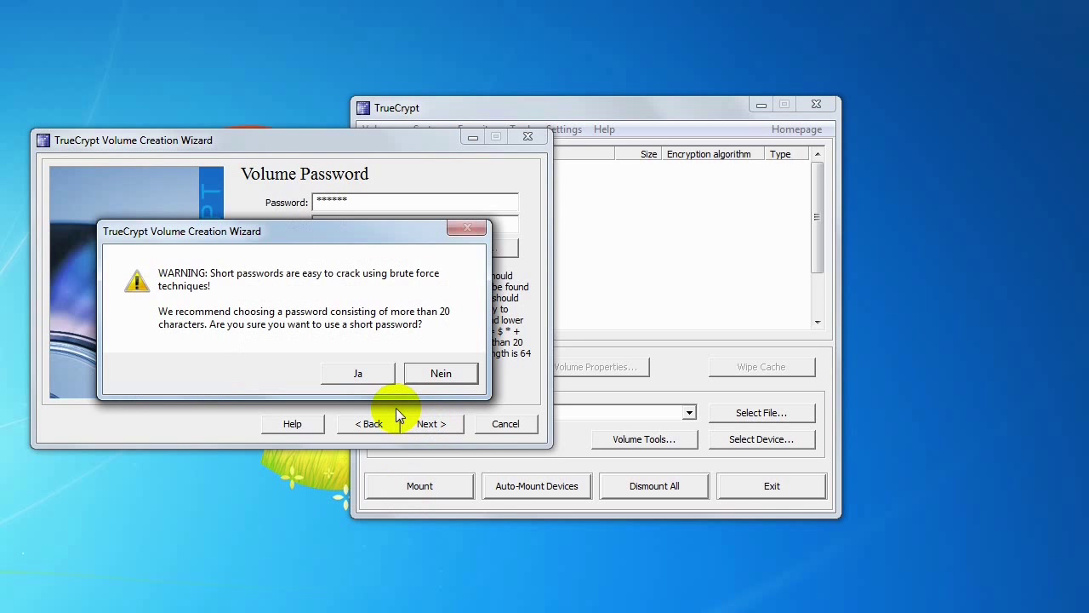
click(358, 374)
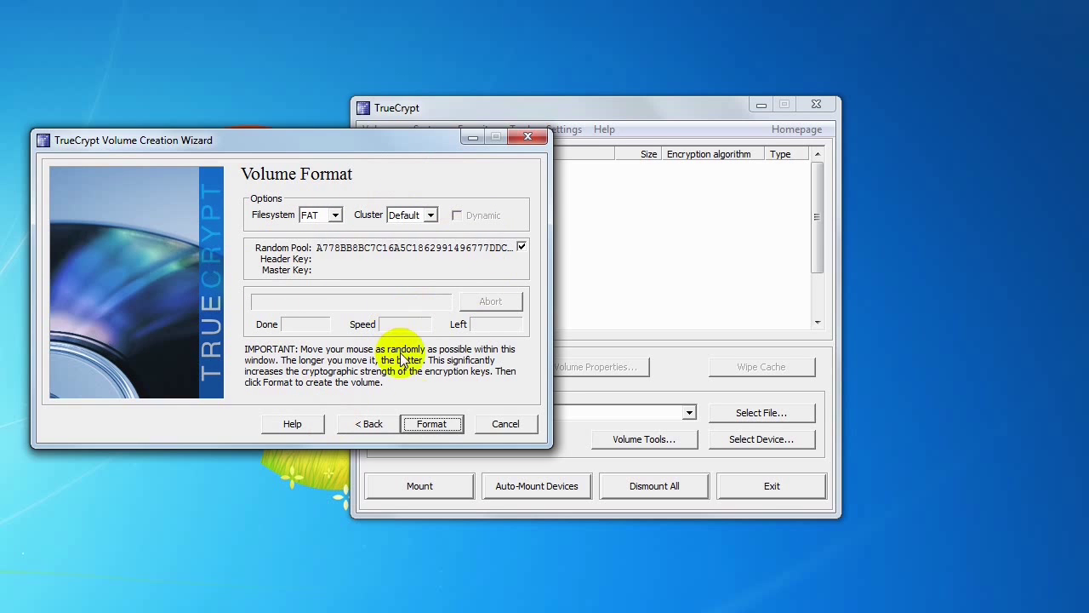
- Format the 300 MB container, acknowledge its creation, and exit the Volume Creation Wizard
click(431, 424)
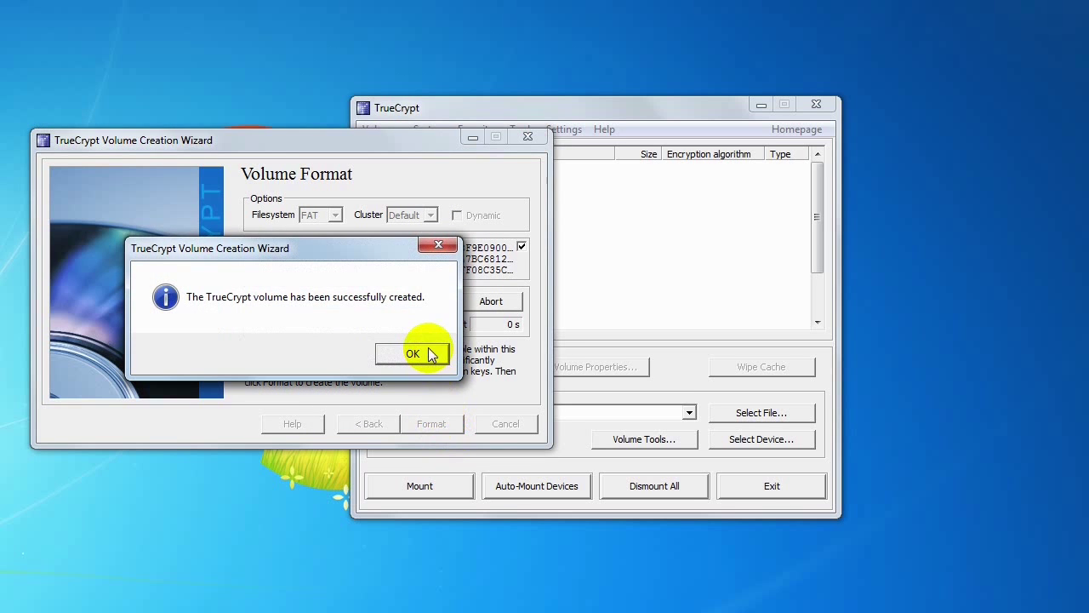
click(430, 352)
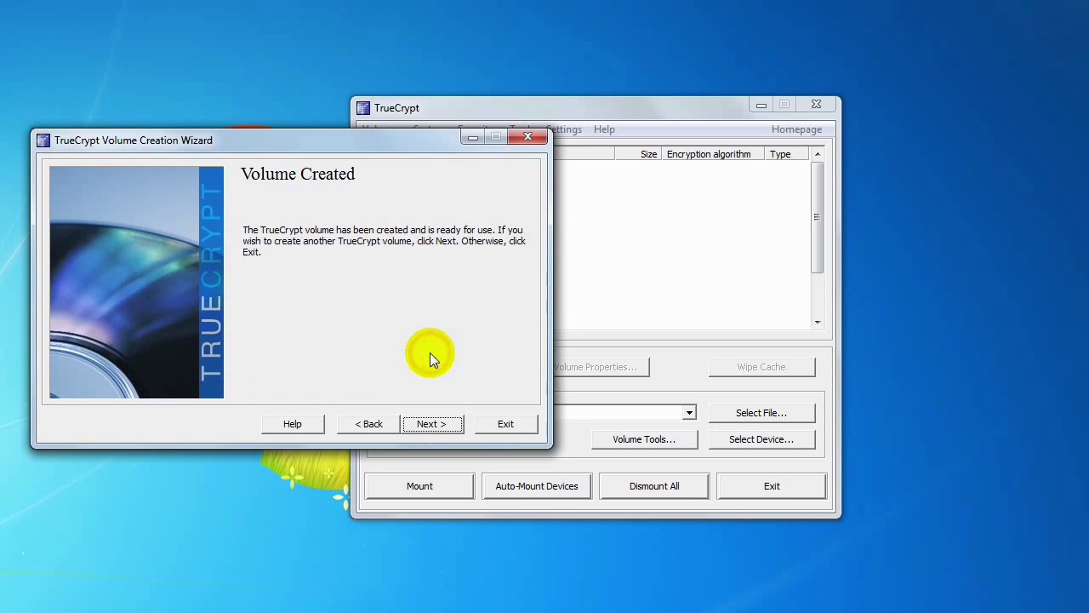
click(432, 424)
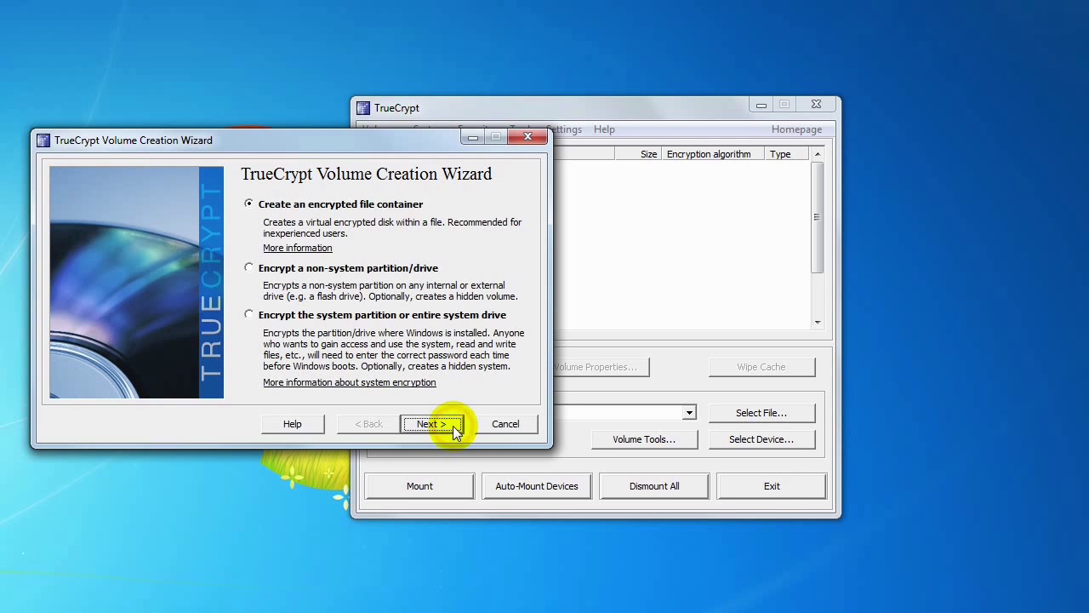
click(507, 424)
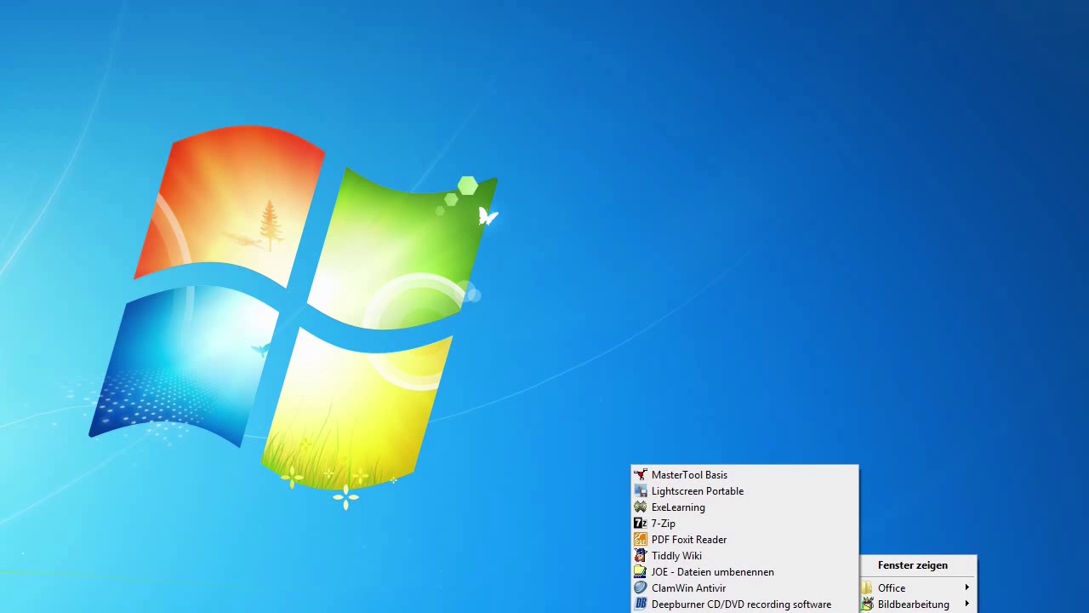
- Select F:\Meine Daten\TrueCrypt Test\Verschlüsselt as the volume file in TrueCrypt
key(Escape)
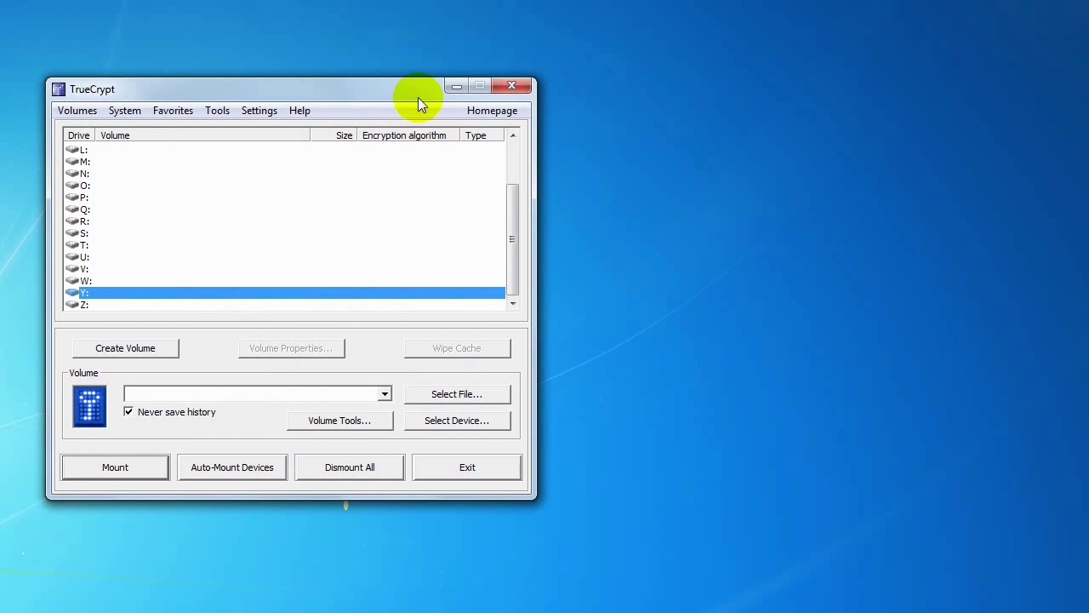
drag(418, 97, 708, 92)
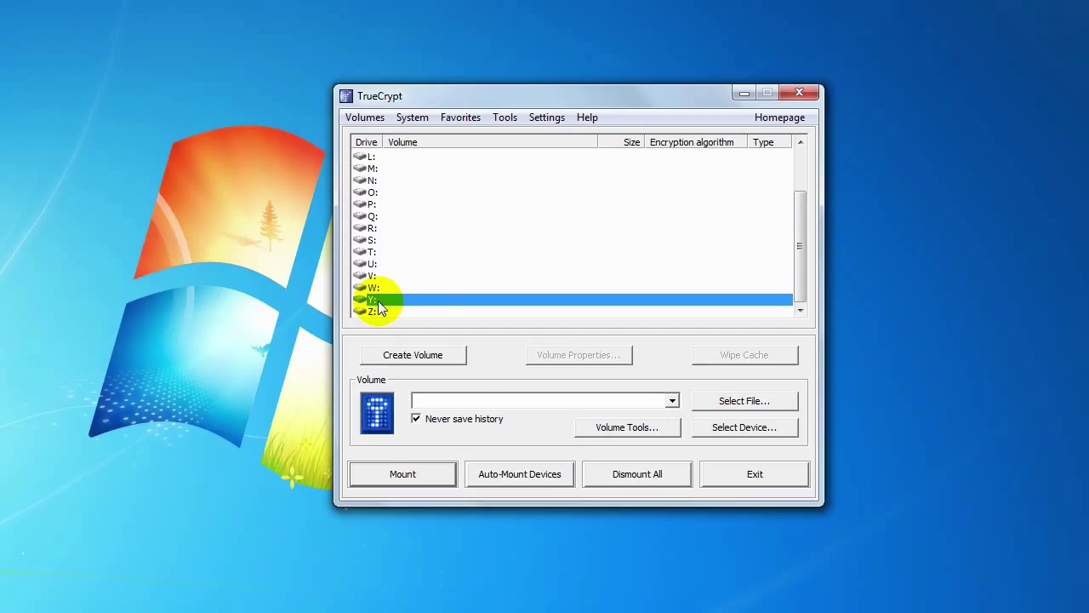
click(727, 411)
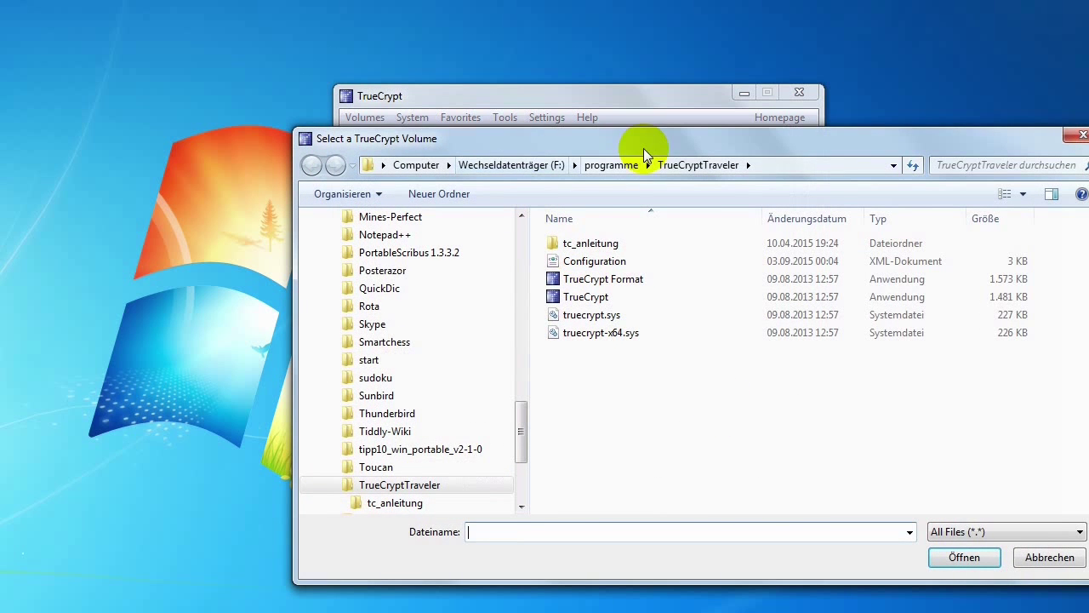
click(575, 165)
click(594, 184)
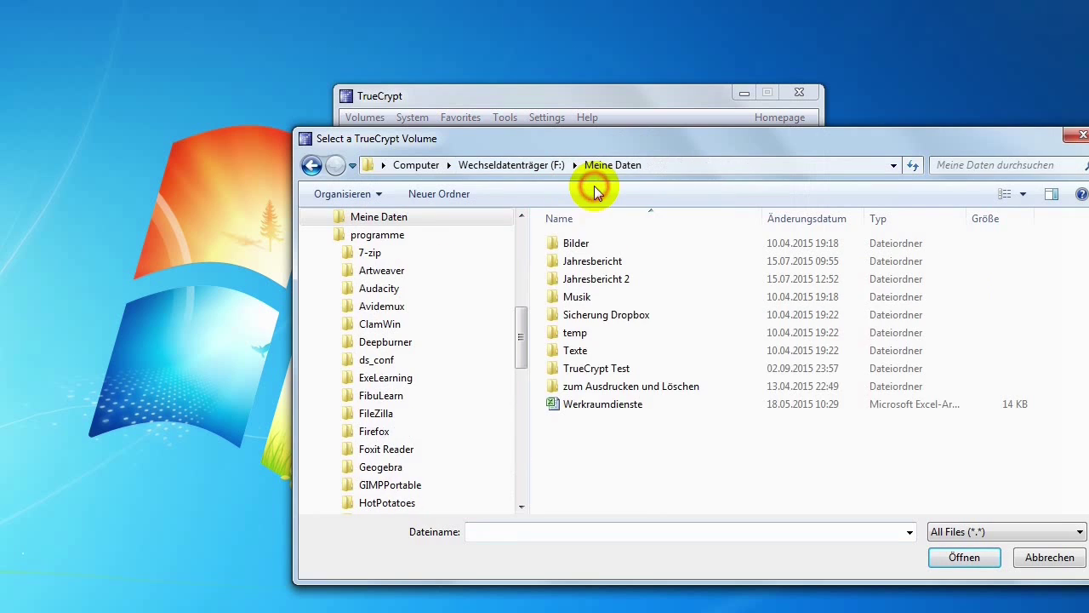
click(608, 373)
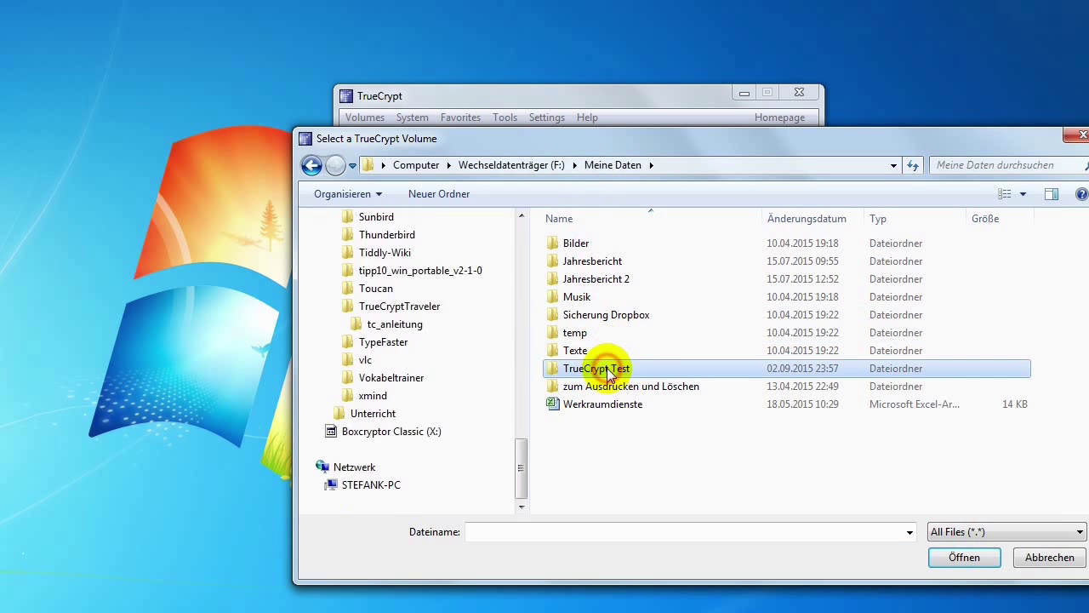
double_click(608, 373)
click(595, 243)
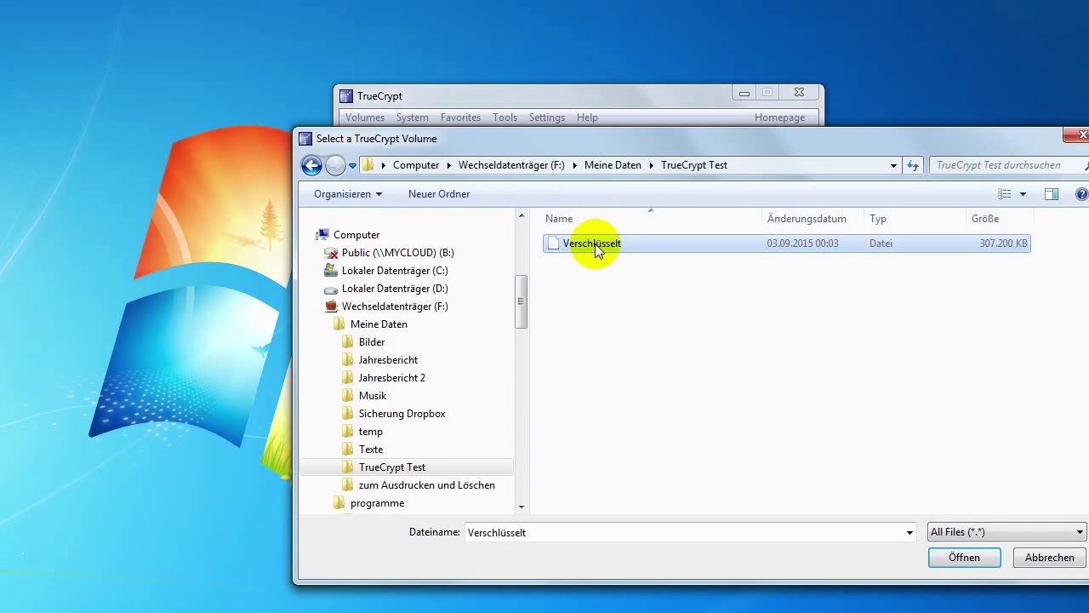
click(965, 558)
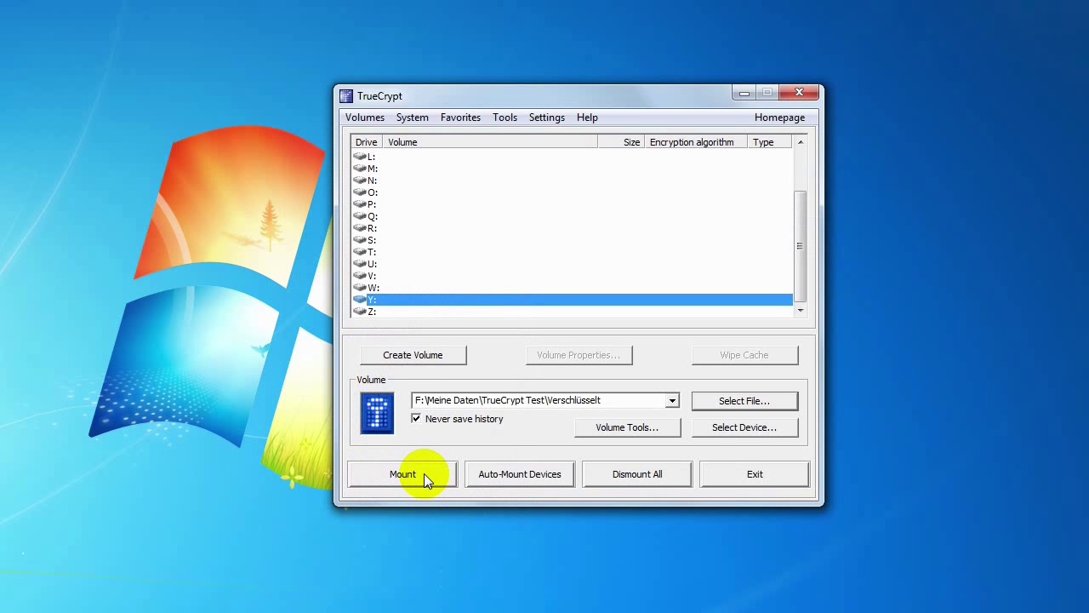
- Mount Verschlüsselt as drive Y: by entering the volume password
click(423, 473)
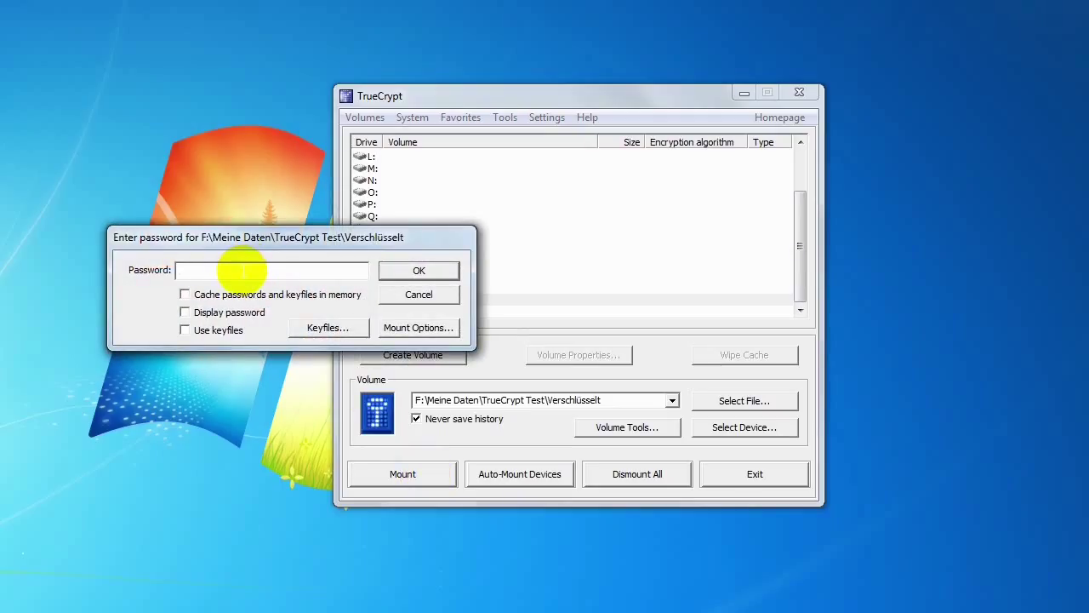
text(******)
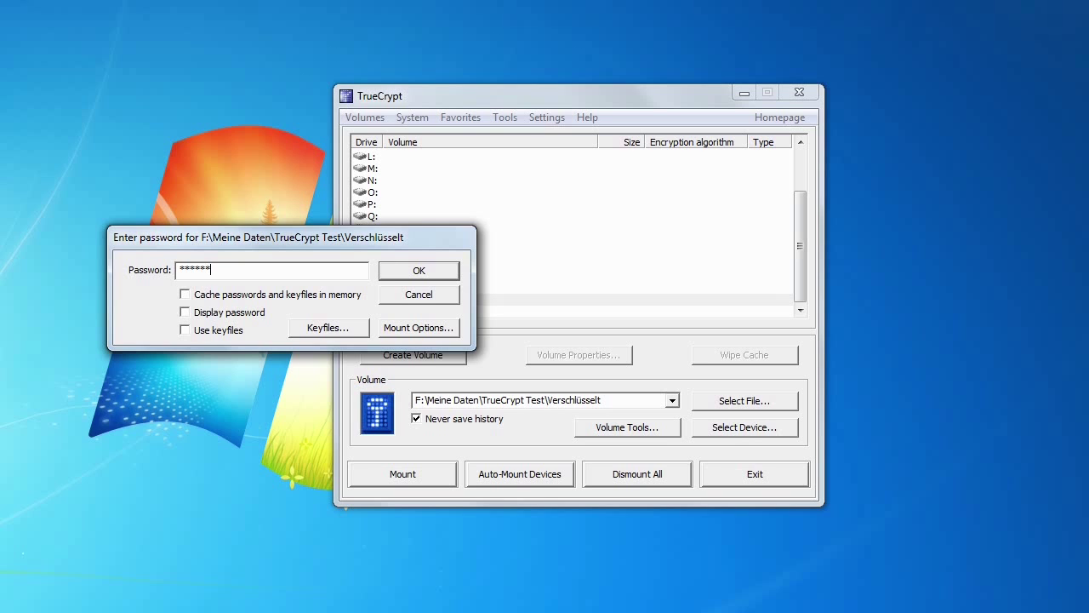
click(401, 273)
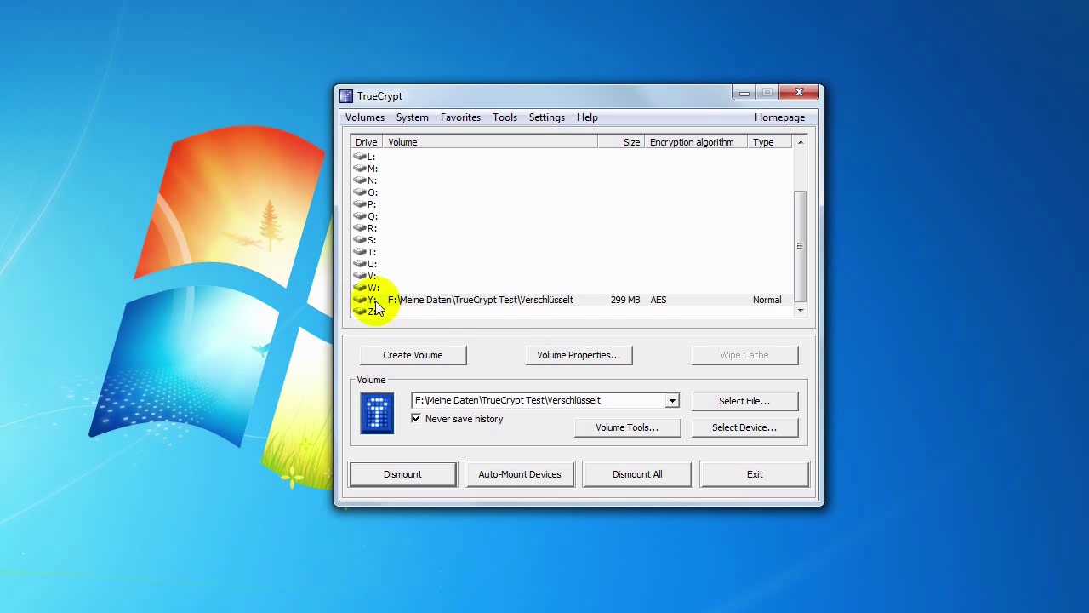
- Create a Word document named 'Testdokument' on drive Y:, then dismount Y: in TrueCrypt
double_click(428, 303)
drag(330, 101, 591, 42)
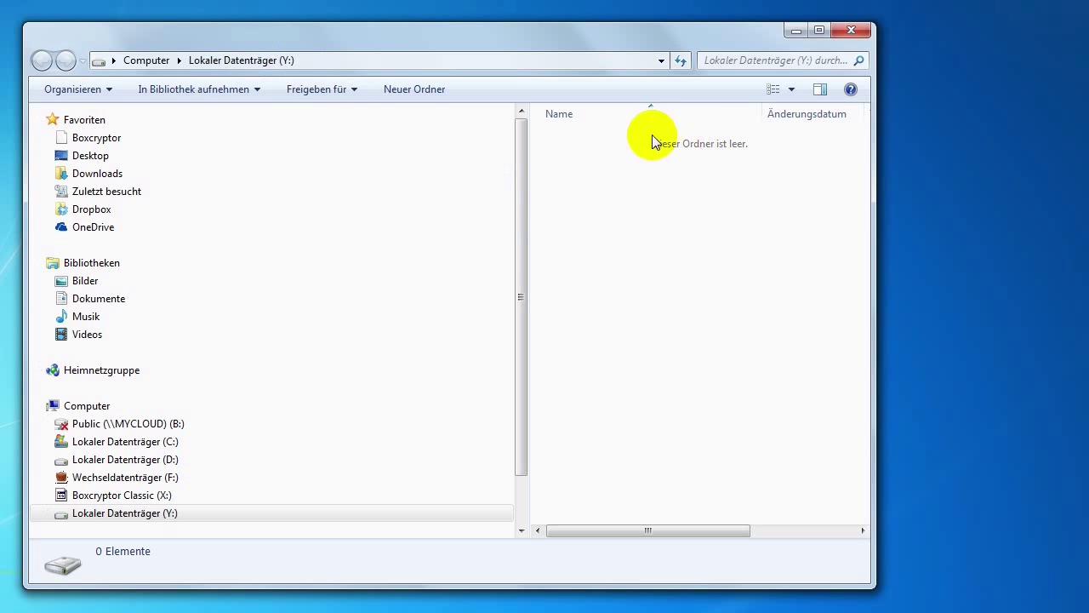
right_click(602, 272)
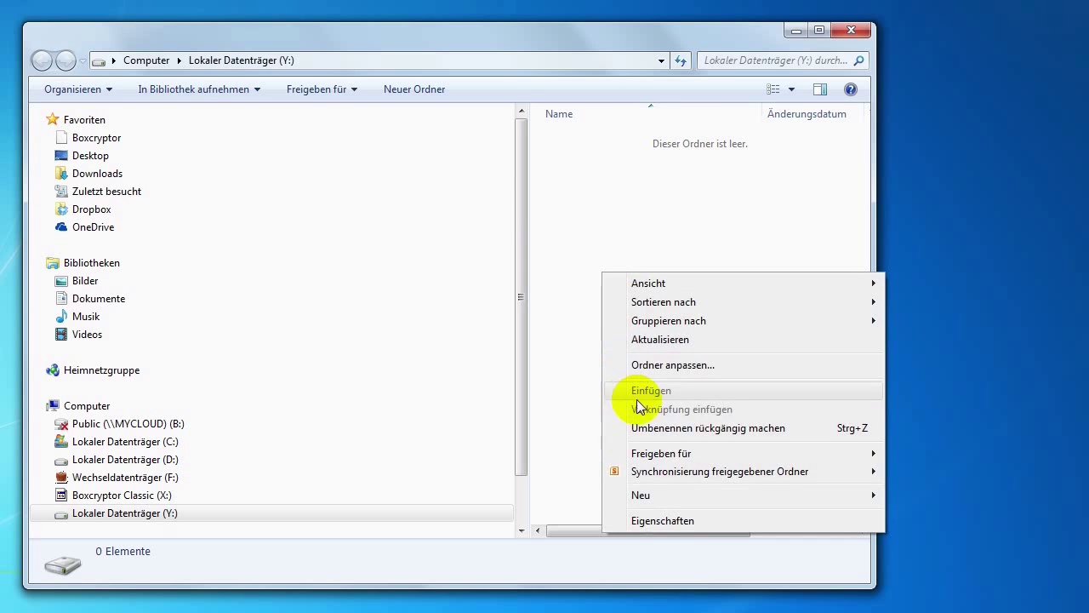
mouse_move(655, 491)
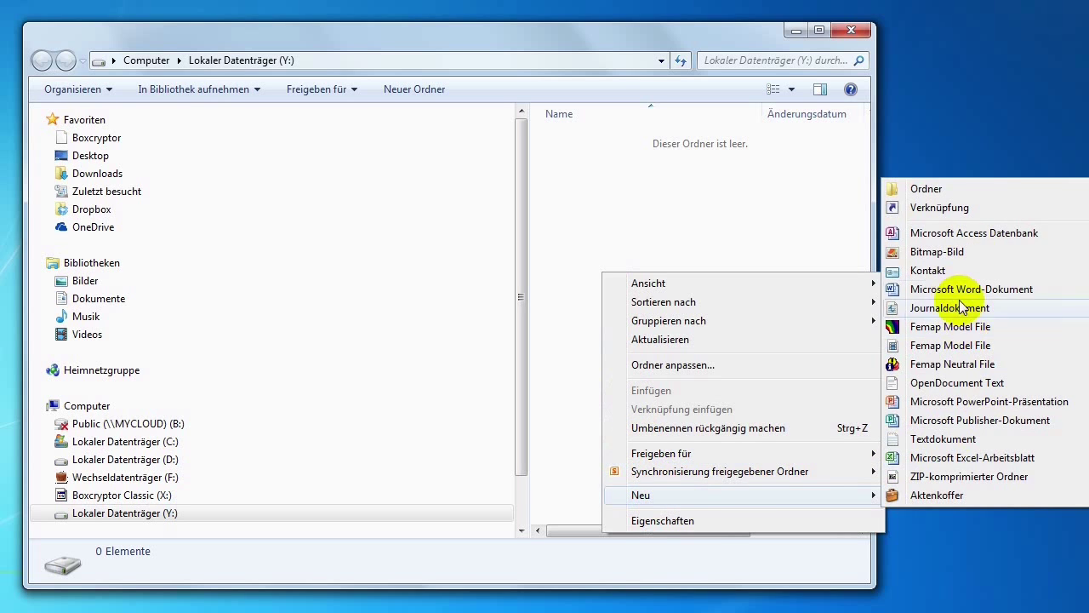
click(958, 289)
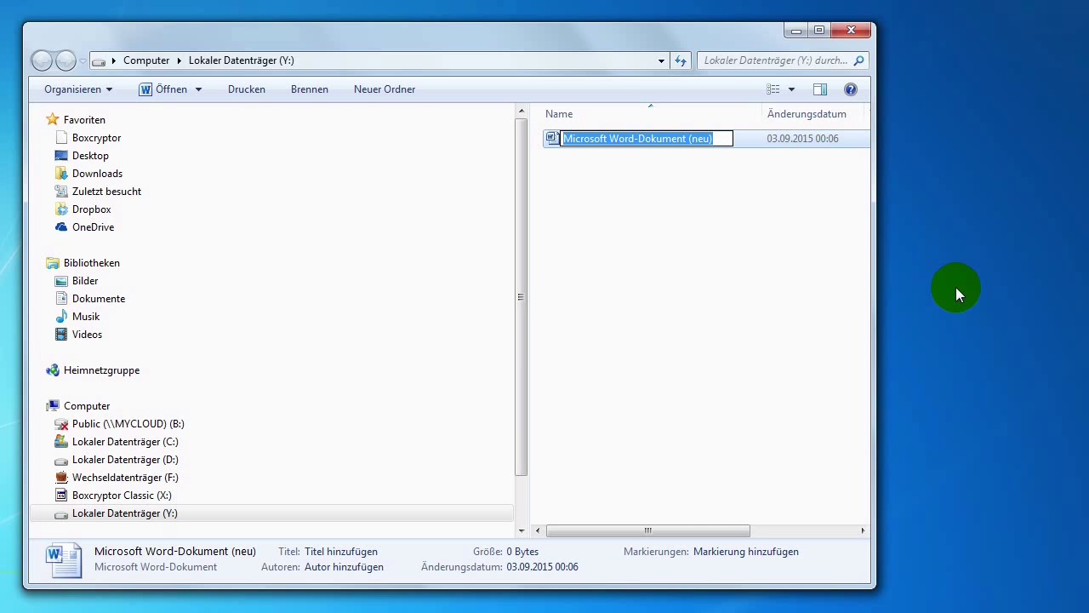
text(Testd)
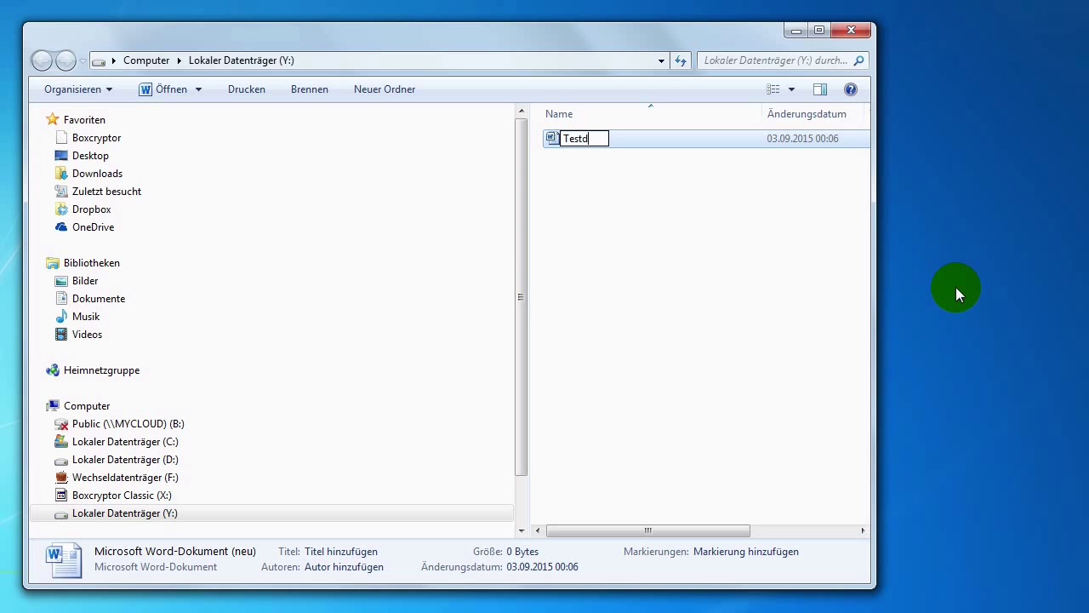
text(okument)
key(Return)
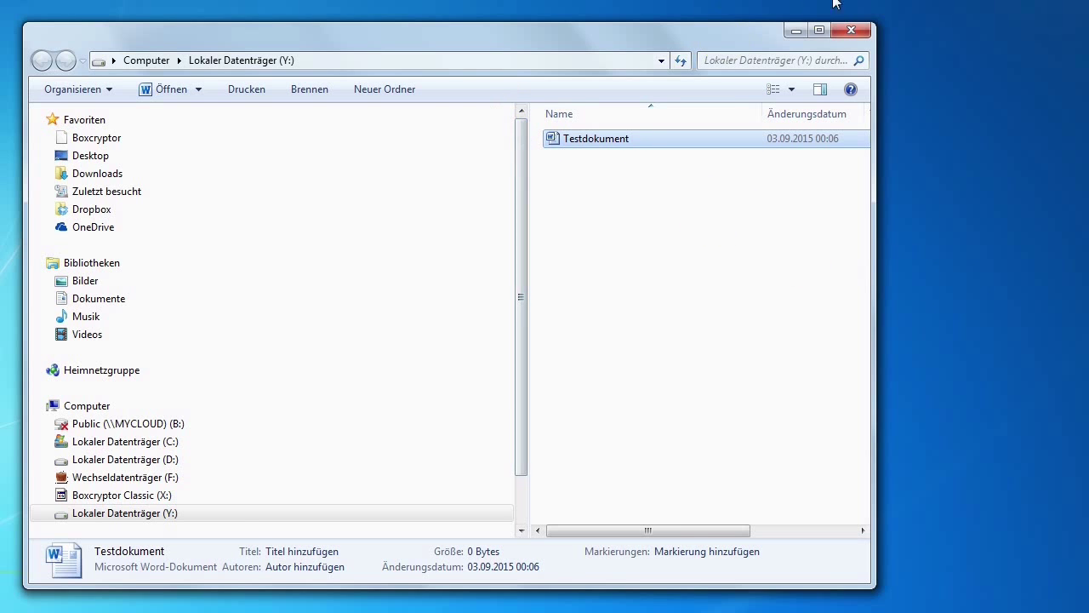
click(851, 30)
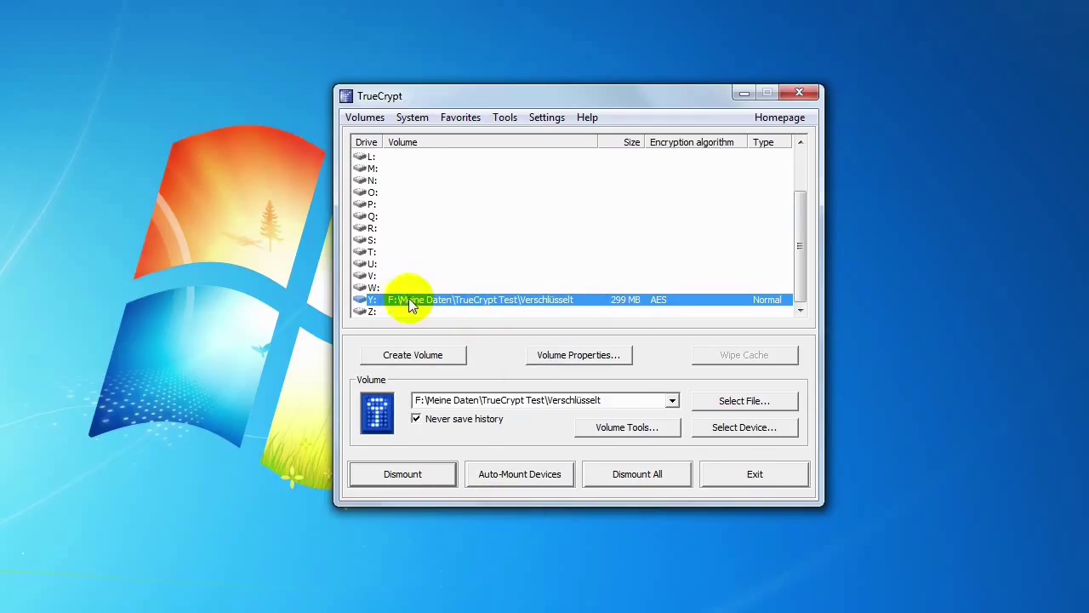
click(645, 475)
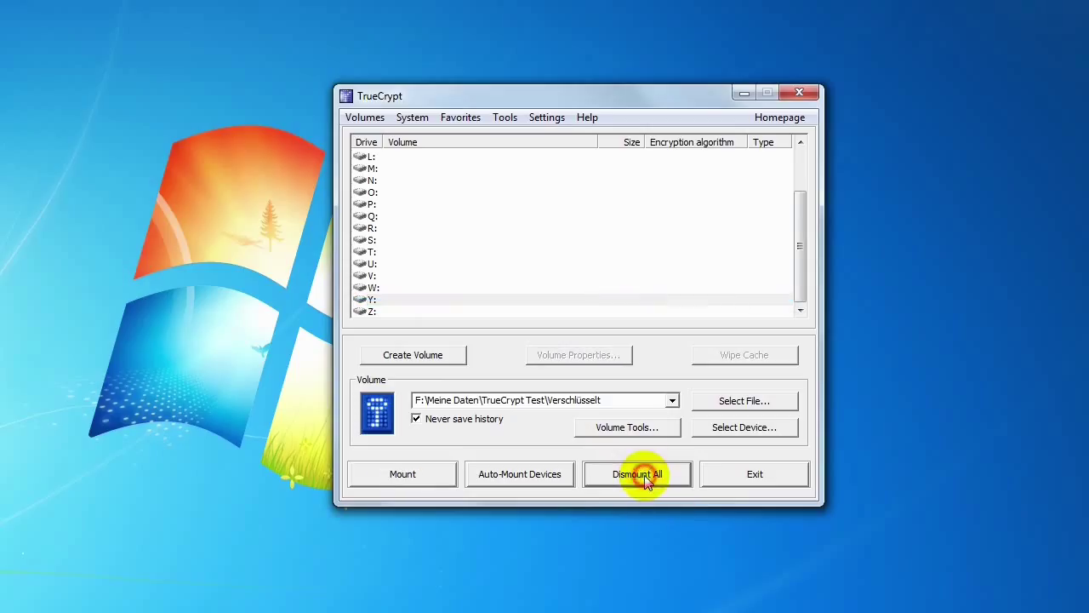